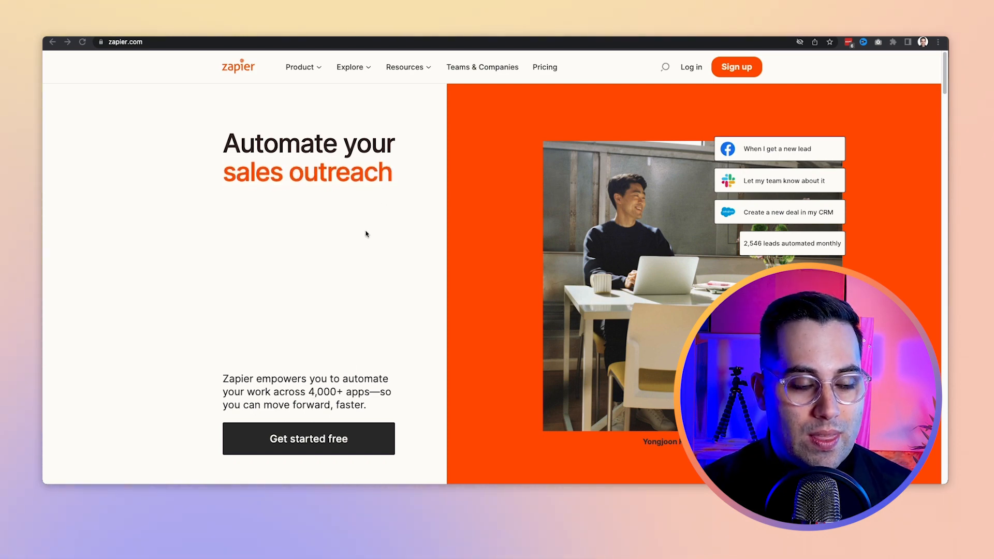
Step: Look through the Zapier homepage, from the introduction down to the supported apps, plans and footer
{"action": "scroll", "coordinate": [400, 229], "scroll_direction": "down", "scroll_amount": 3}
{"action": "scroll", "coordinate": [400, 229], "scroll_direction": "down", "scroll_amount": 10}
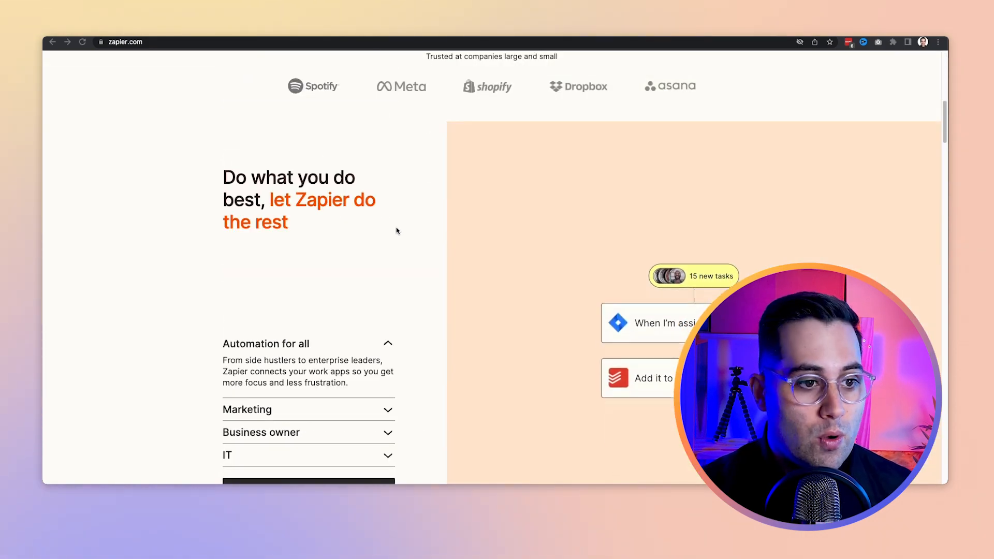
{"action": "scroll", "coordinate": [399, 230], "scroll_direction": "down", "scroll_amount": 5}
{"action": "scroll", "coordinate": [397, 231], "scroll_direction": "down", "scroll_amount": 12}
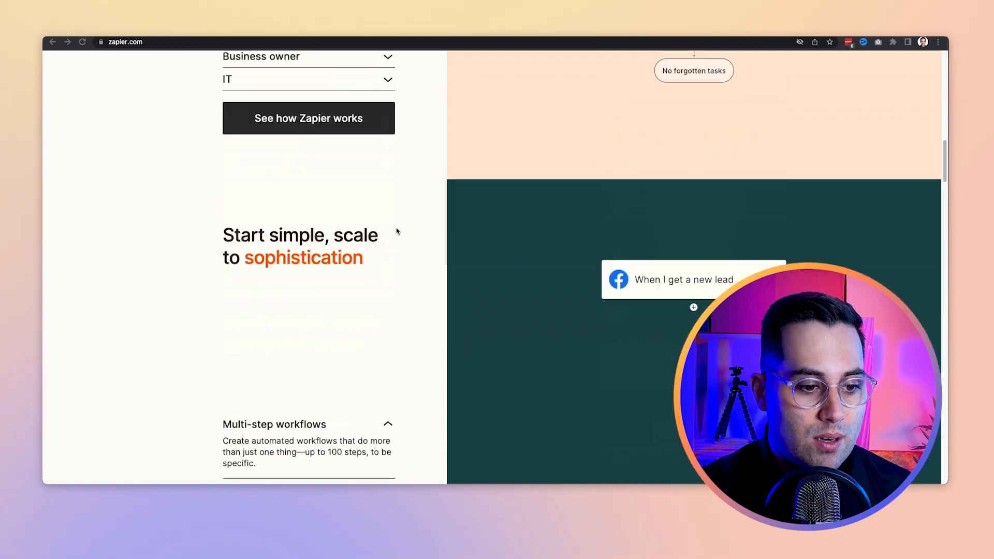
{"action": "scroll", "coordinate": [397, 231], "scroll_direction": "down", "scroll_amount": 15}
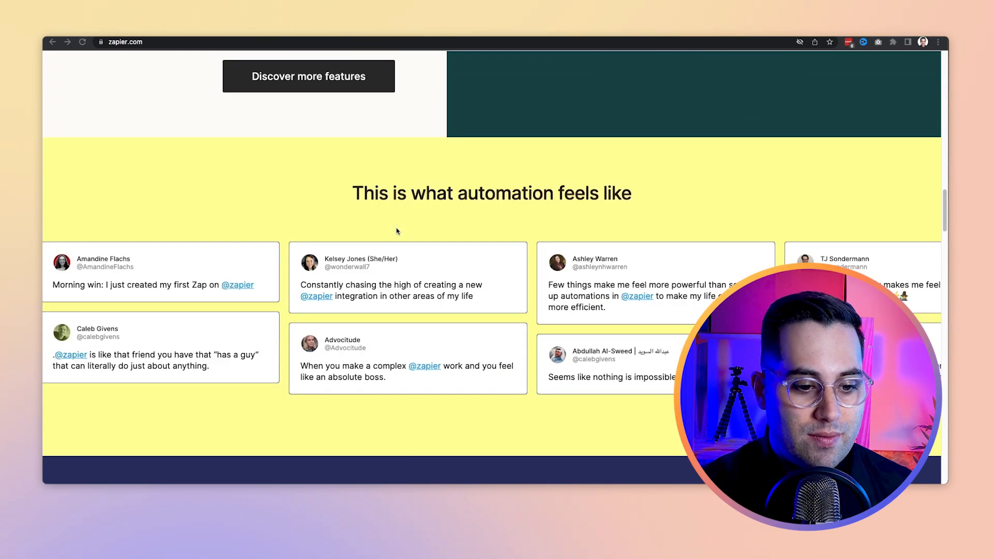
{"action": "scroll", "coordinate": [396, 229], "scroll_direction": "down", "scroll_amount": 10}
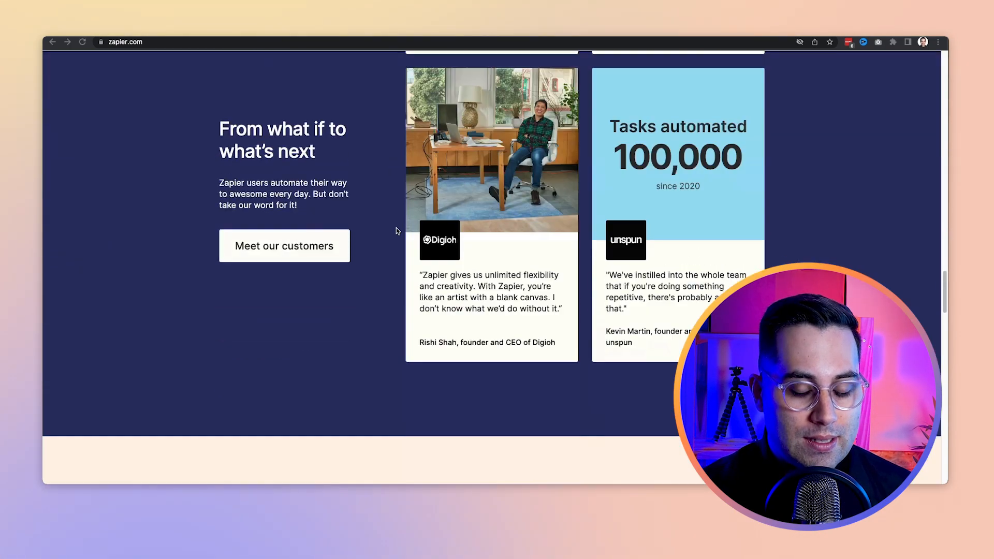
{"action": "scroll", "coordinate": [397, 231], "scroll_direction": "down", "scroll_amount": 14}
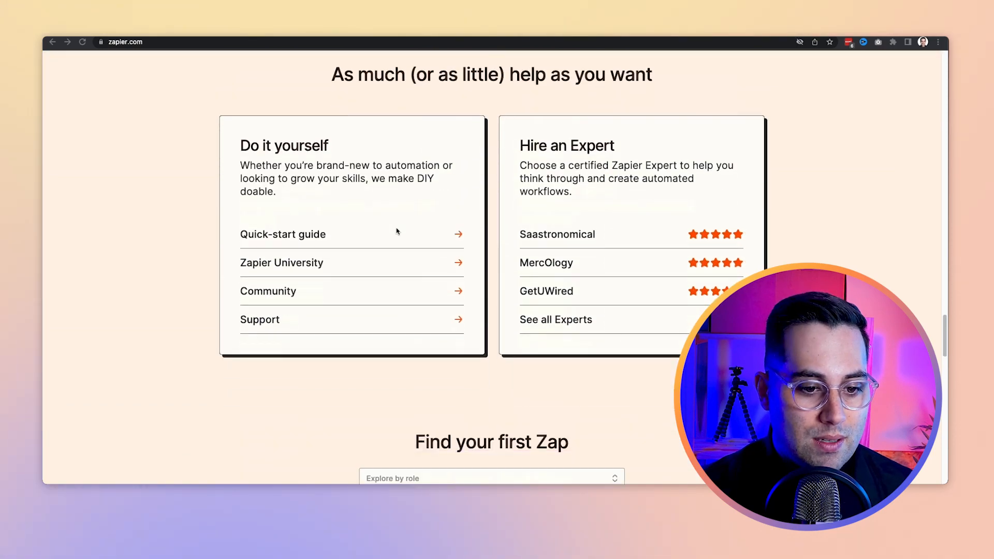
{"action": "scroll", "coordinate": [397, 231], "scroll_direction": "down", "scroll_amount": 18}
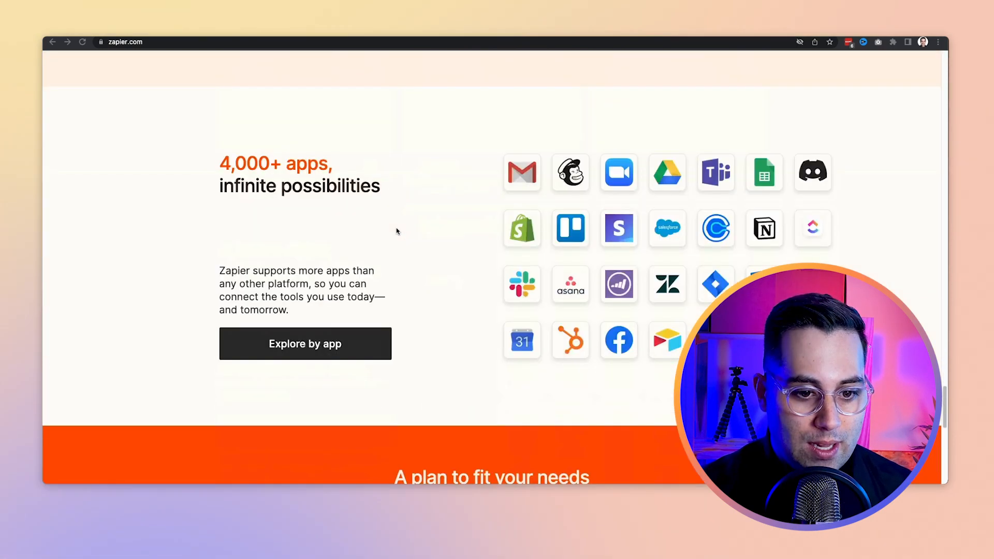
{"action": "scroll", "coordinate": [396, 231], "scroll_direction": "down", "scroll_amount": 4}
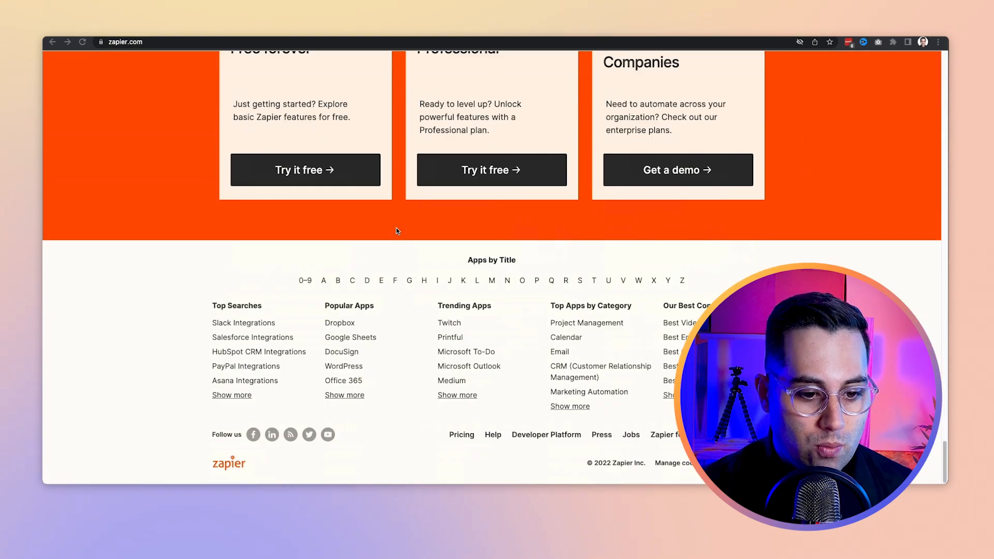
{"action": "scroll", "coordinate": [396, 231], "scroll_direction": "up", "scroll_amount": 20}
{"action": "scroll", "coordinate": [396, 231], "scroll_direction": "up", "scroll_amount": 20}
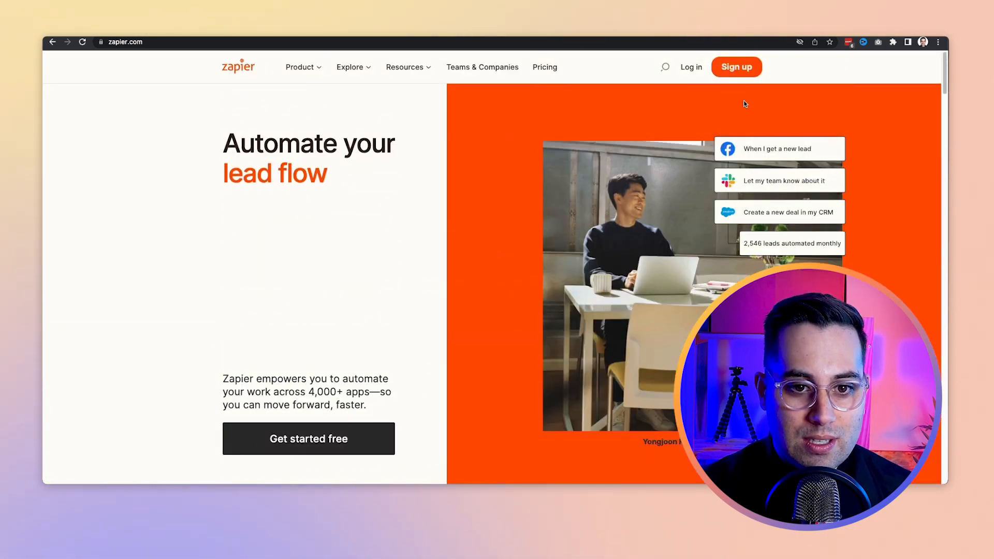
Step: Log in to the Zapier account and create a new Zap in the WEARENOCODE folder
{"action": "left_click", "coordinate": [690, 68]}
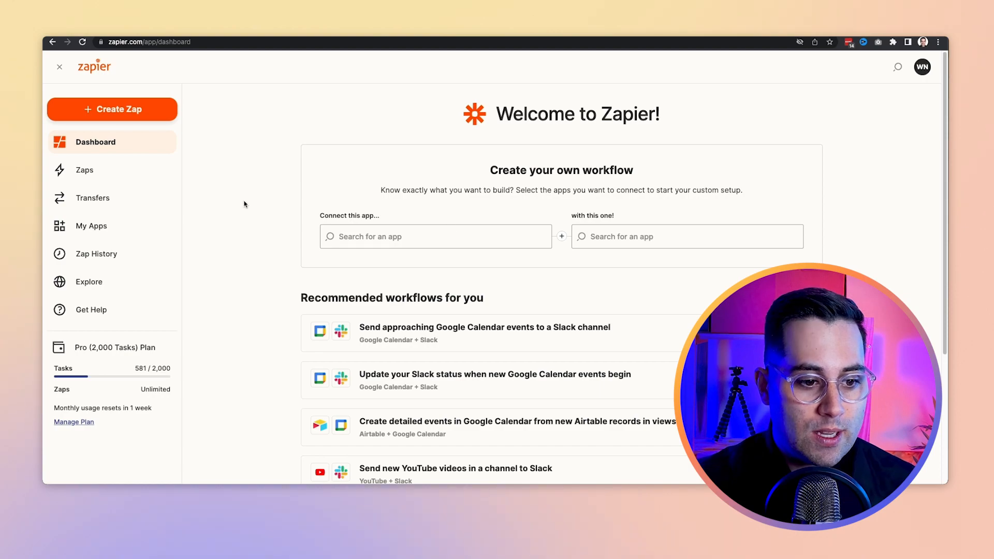
{"action": "scroll", "coordinate": [247, 225], "scroll_direction": "down", "scroll_amount": 5}
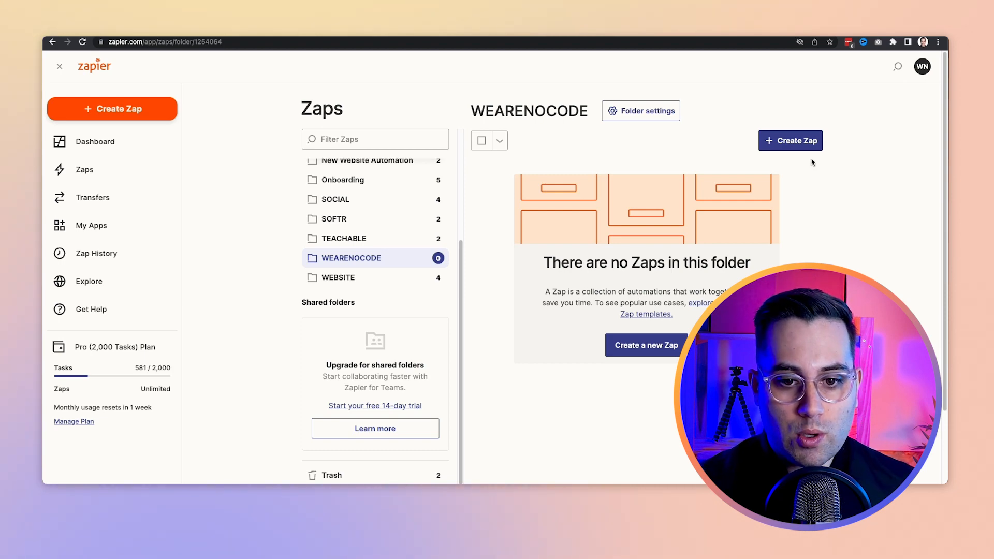
{"action": "left_click", "coordinate": [793, 149]}
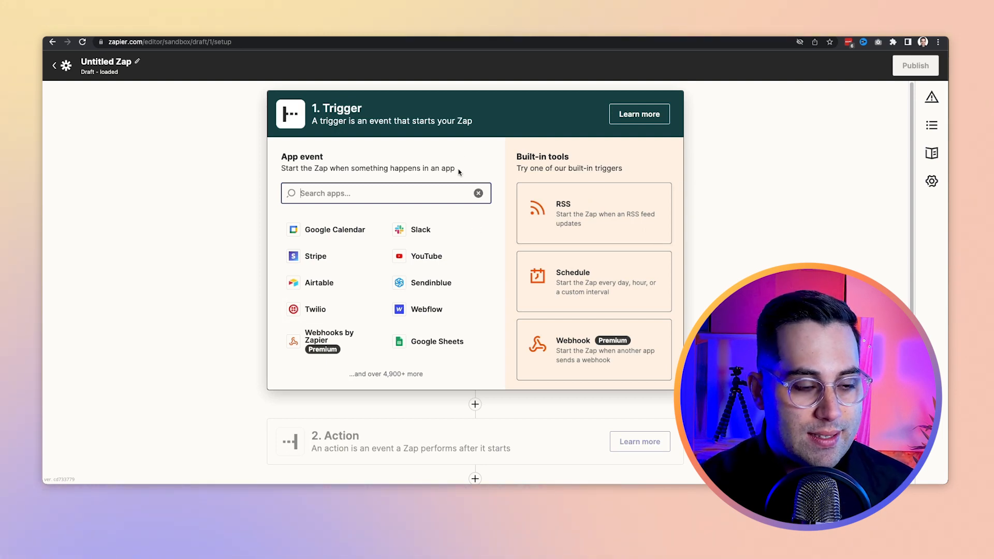
Step: Choose Airtable as the trigger app of the new Zap
{"action": "scroll", "coordinate": [523, 171], "scroll_direction": "down", "scroll_amount": 2}
{"action": "scroll", "coordinate": [625, 321], "scroll_direction": "up", "scroll_amount": 2}
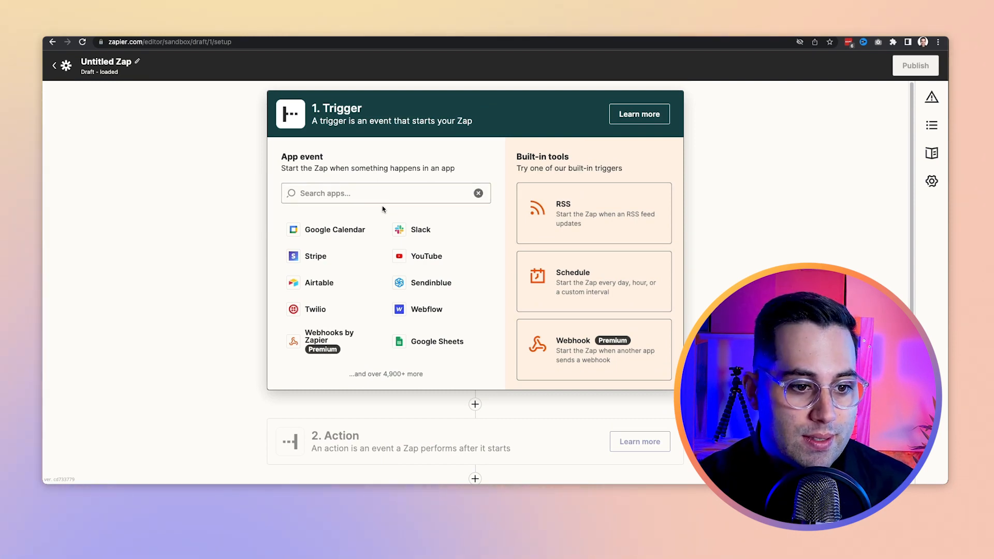
{"action": "left_click", "coordinate": [370, 196]}
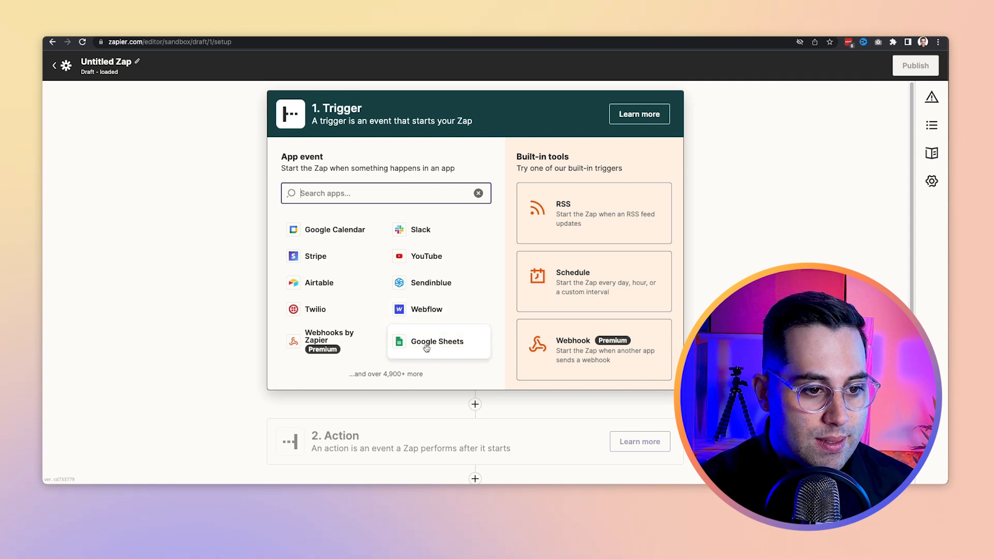
{"action": "left_click", "coordinate": [342, 283]}
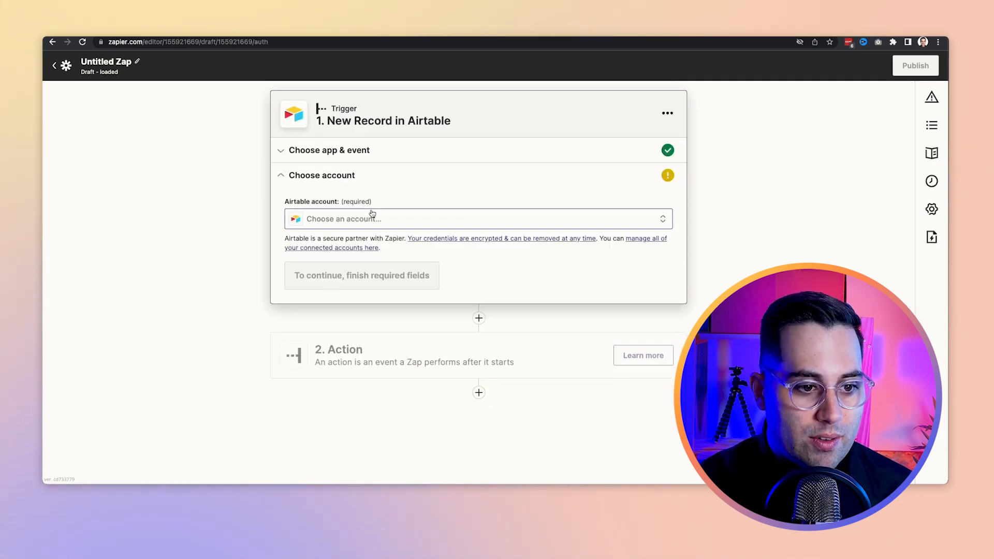
Step: Set the New Record trigger to use the Airtable #3 account and the WeAreNoCode - Customer Responses base
{"action": "left_click", "coordinate": [371, 215]}
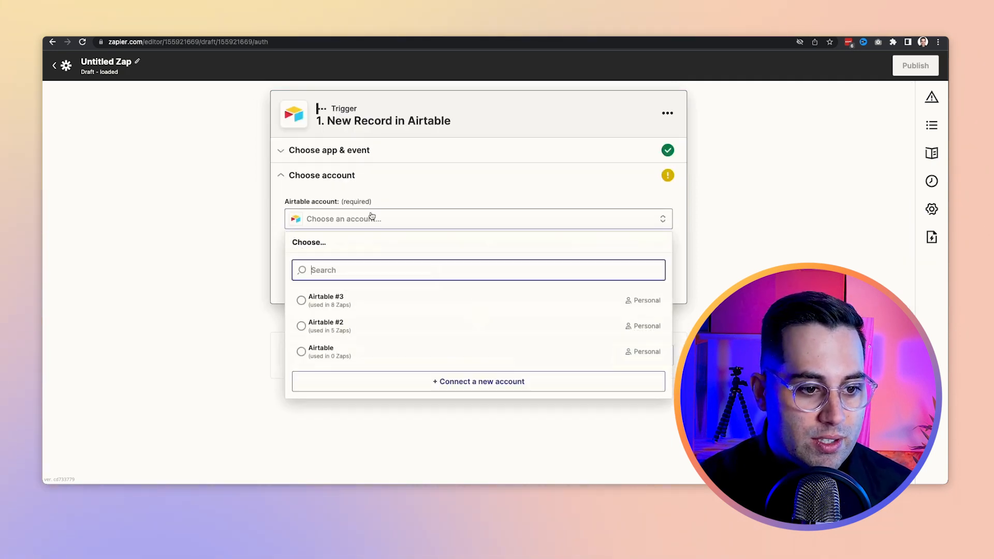
{"action": "left_click", "coordinate": [341, 299]}
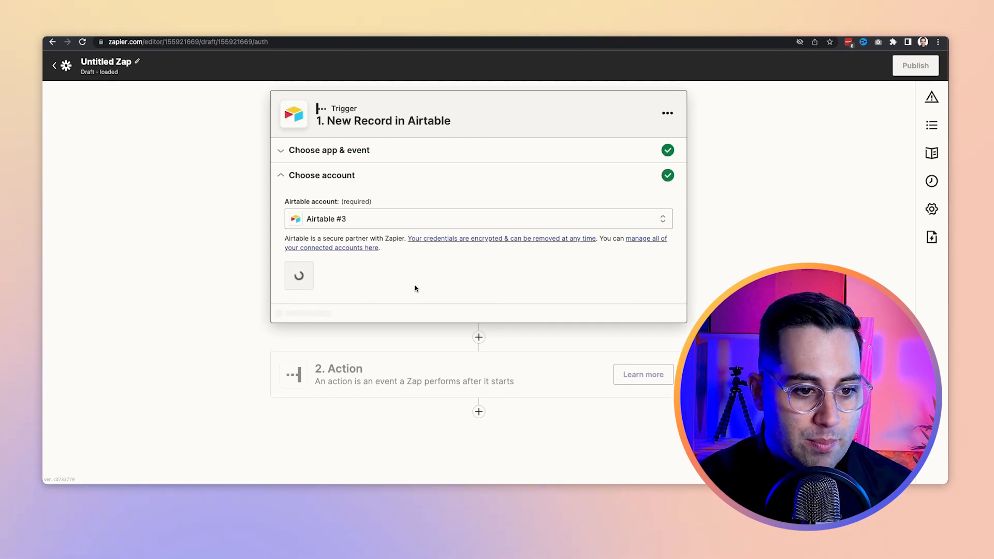
{"action": "left_click", "coordinate": [318, 276]}
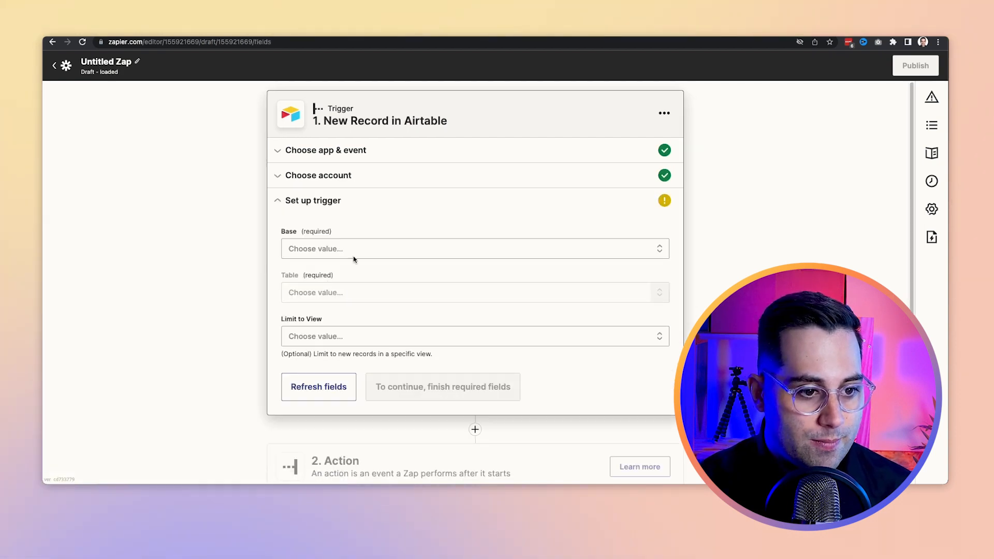
{"action": "left_click", "coordinate": [371, 228]}
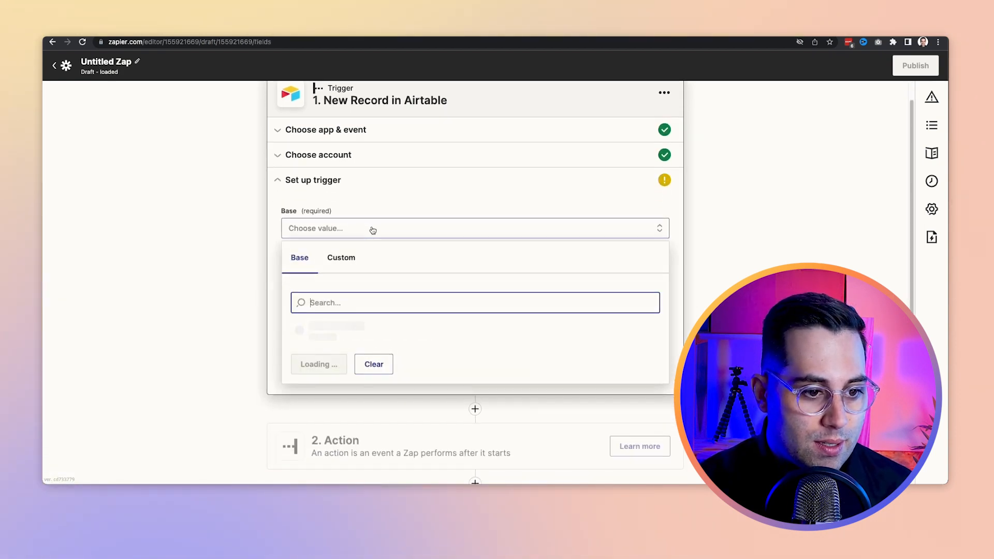
{"action": "left_click", "coordinate": [336, 332]}
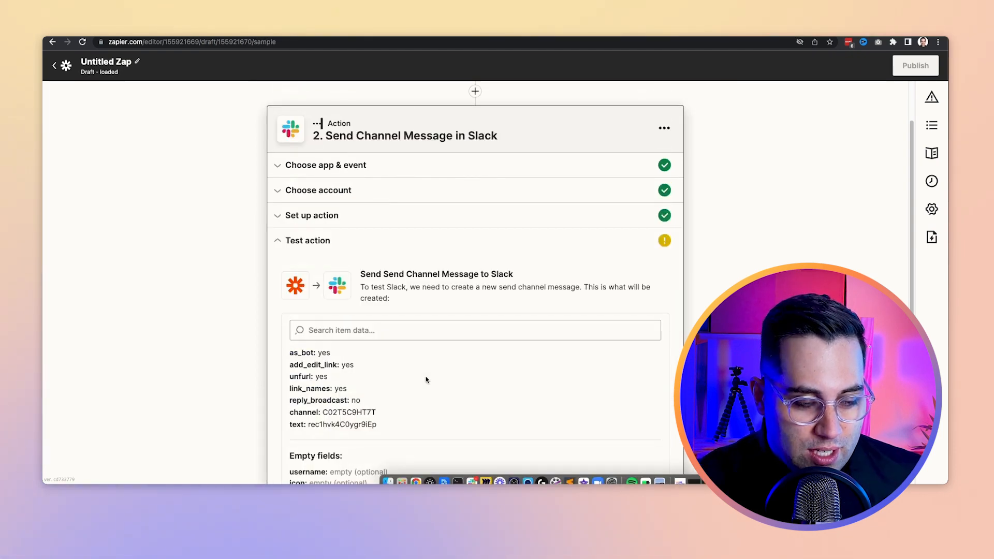
Step: Test the Send Channel Message action in Slack and publish the Zap
{"action": "scroll", "coordinate": [426, 380], "scroll_direction": "down", "scroll_amount": 3}
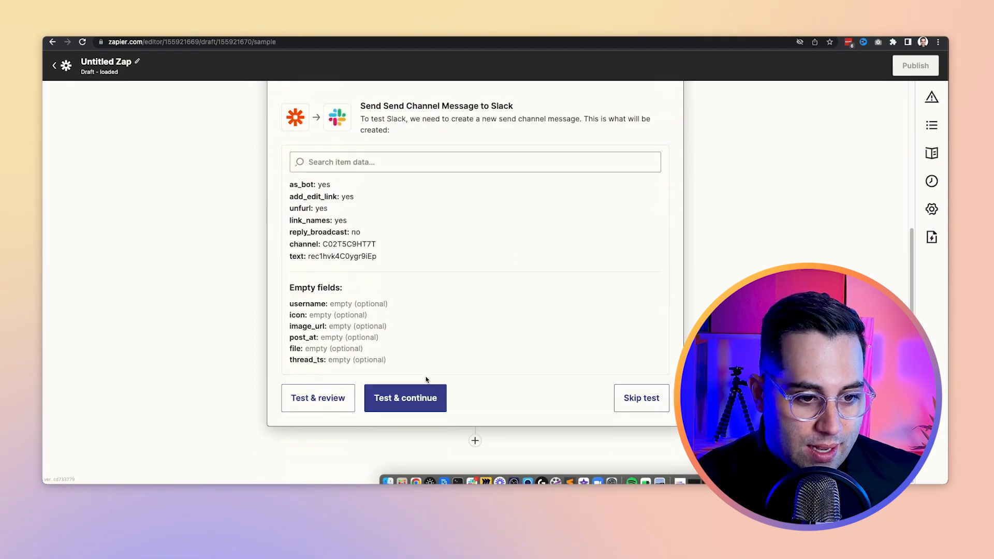
{"action": "left_click", "coordinate": [414, 403]}
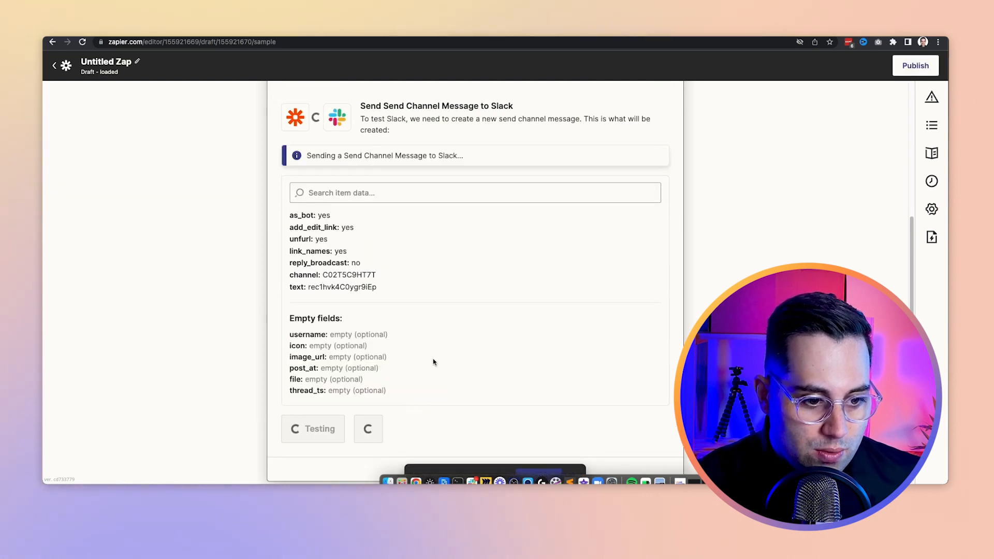
{"action": "left_click", "coordinate": [408, 420]}
{"action": "left_click", "coordinate": [481, 286]}
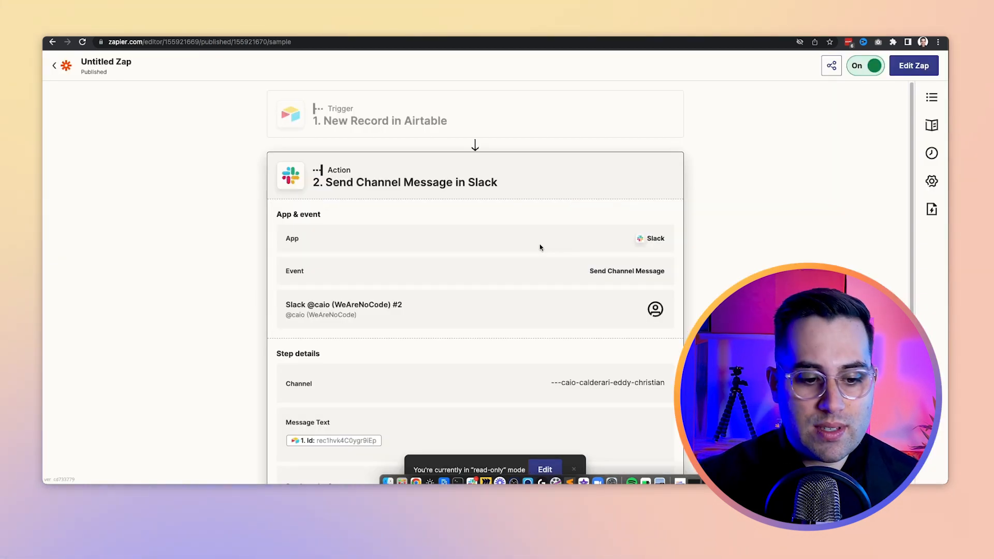
Step: Collapse the Slack action and rename the Zap as Example Zap
{"action": "left_click", "coordinate": [371, 183]}
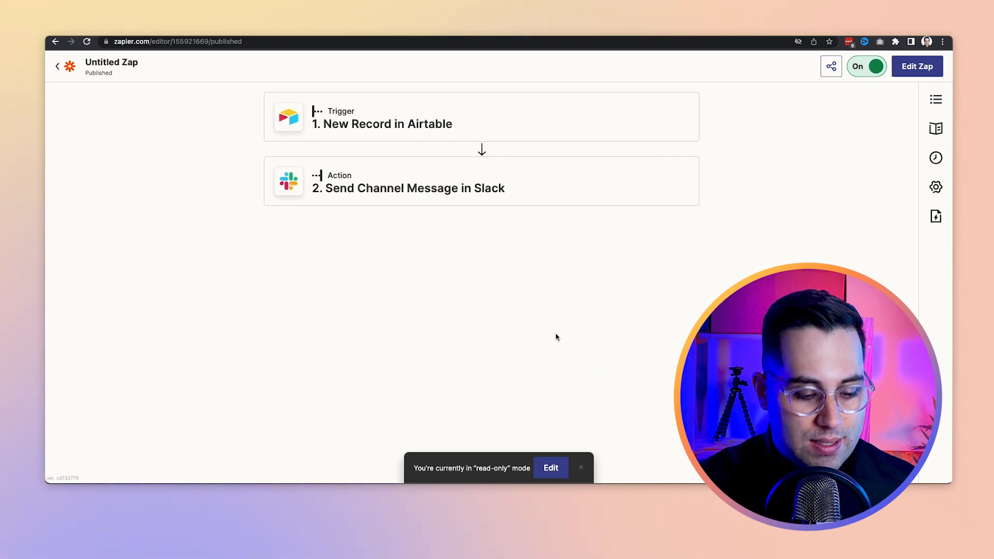
{"action": "left_click", "coordinate": [114, 64]}
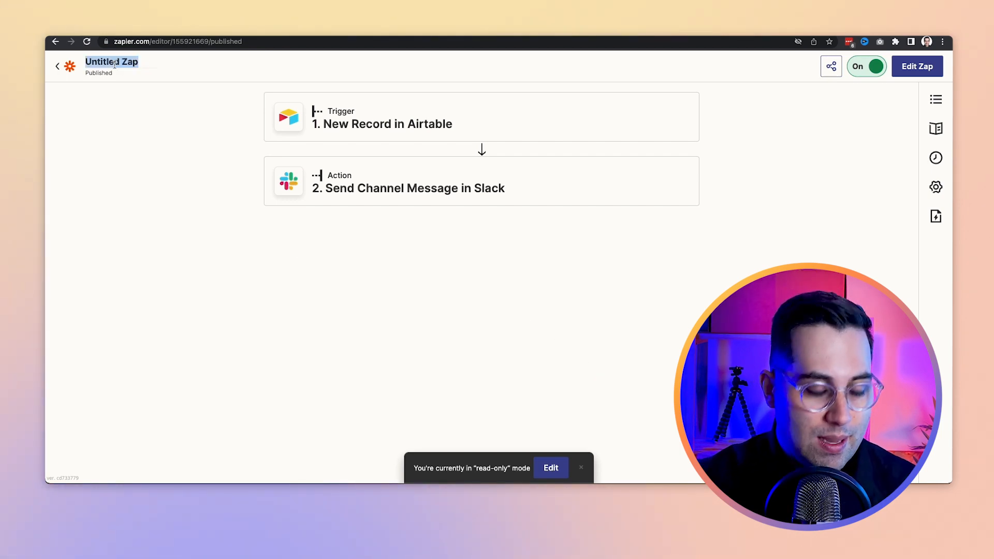
{"action": "type", "text": "Example"}
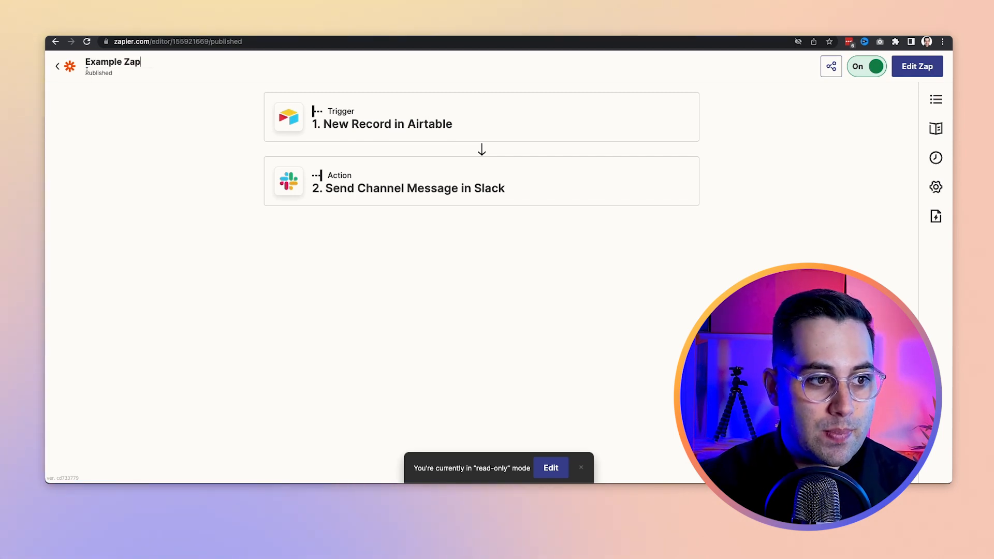
{"action": "key", "text": "Return"}
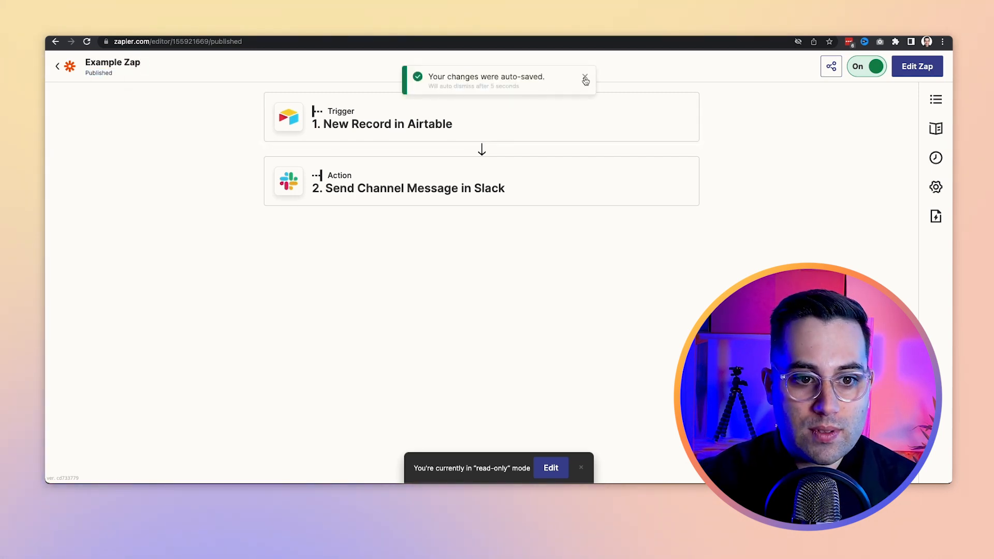
{"action": "left_click", "coordinate": [585, 78]}
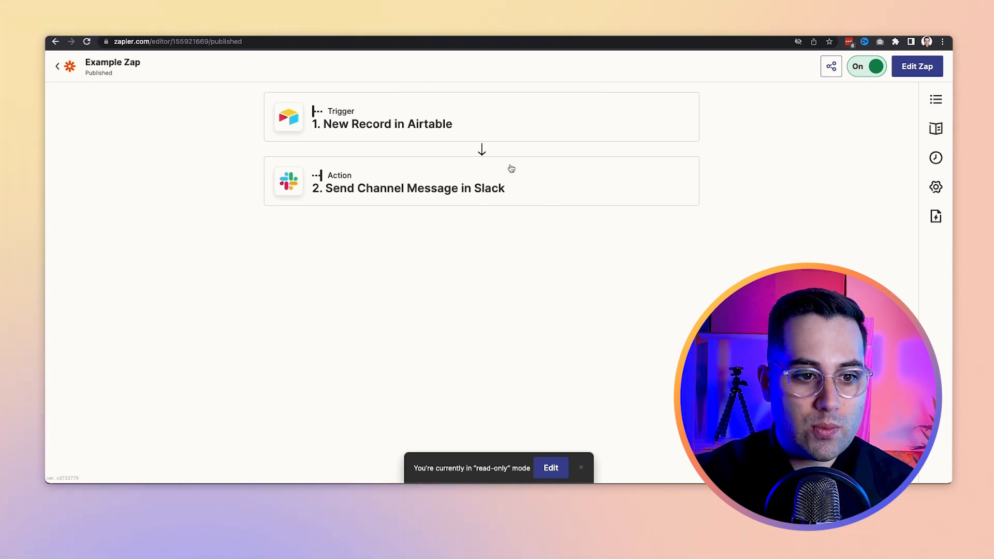
Step: Review the app, event, account, base and table of the published New Record in Airtable trigger
{"action": "left_click", "coordinate": [469, 124]}
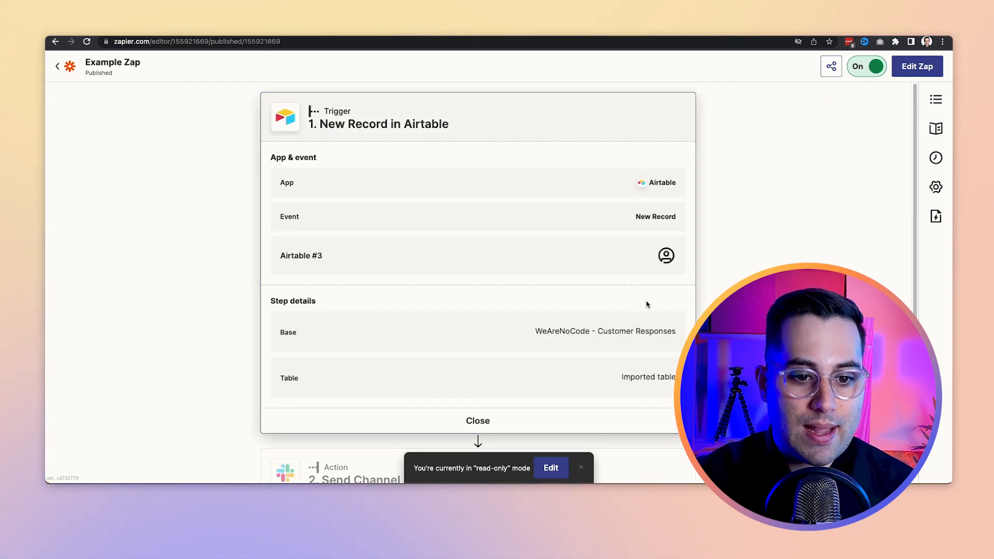
{"action": "scroll", "coordinate": [383, 257], "scroll_direction": "down", "scroll_amount": 2}
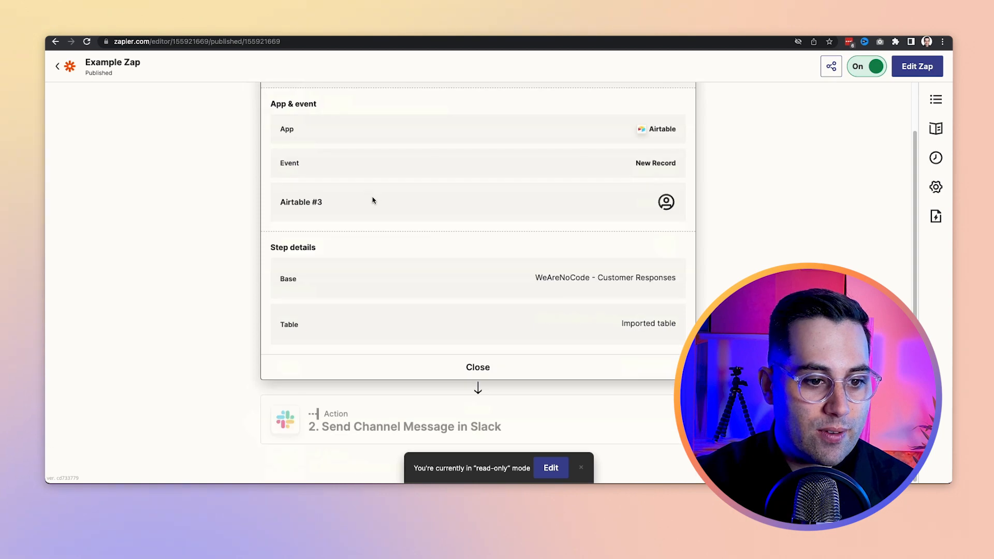
{"action": "left_click", "coordinate": [498, 372]}
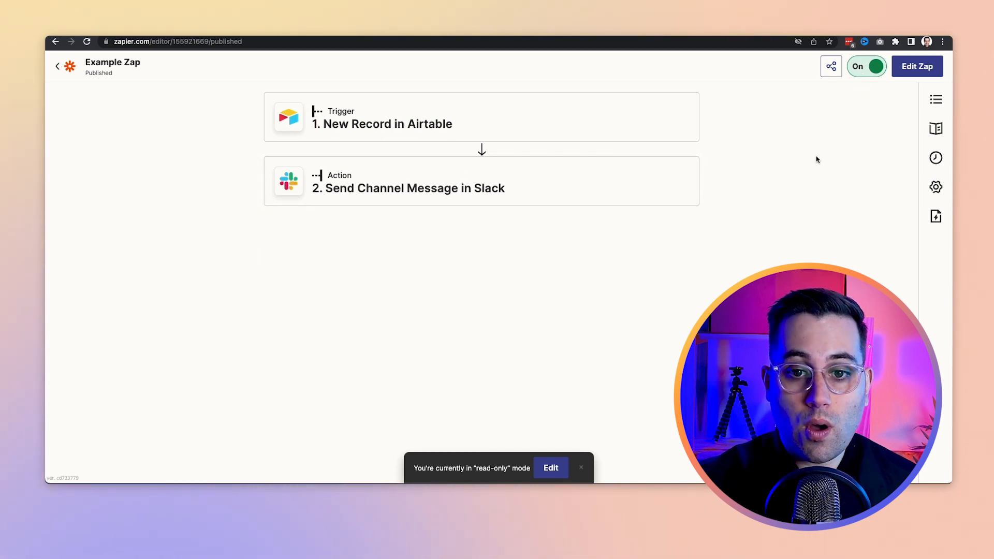
Step: Reopen the published Zap for editing and append "hfuishdfuisdhfisdufsd" to the message text of the Slack action
{"action": "left_click", "coordinate": [550, 468]}
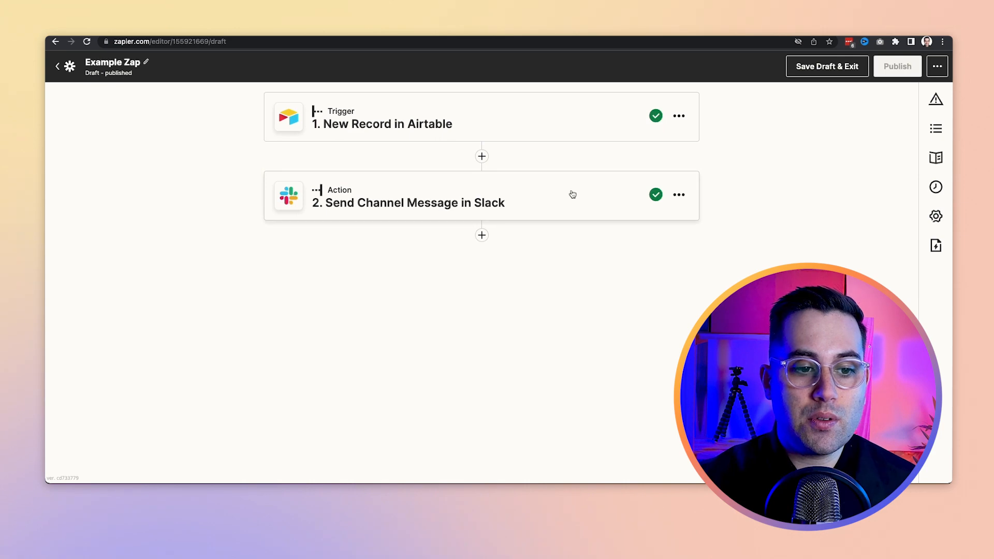
{"action": "left_click", "coordinate": [514, 209]}
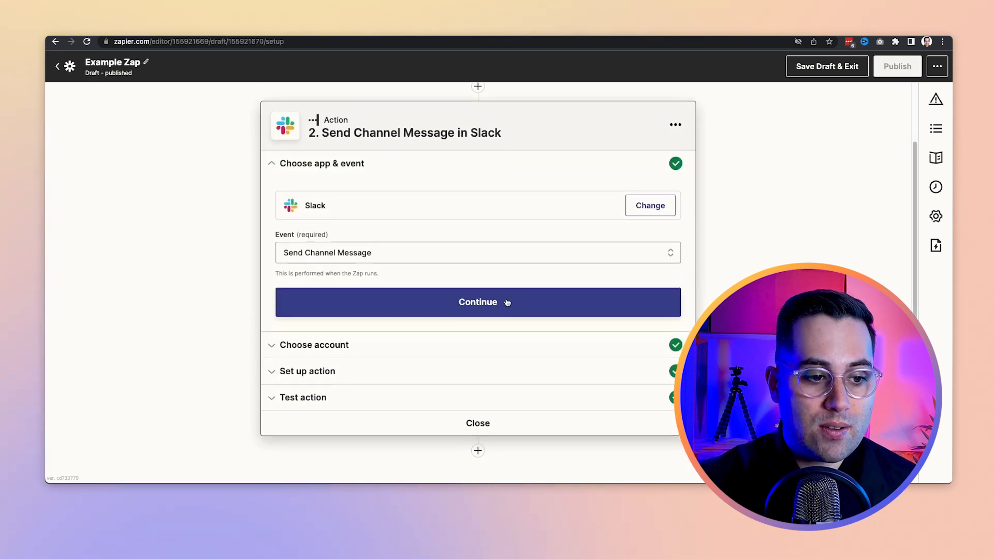
{"action": "left_click", "coordinate": [439, 362]}
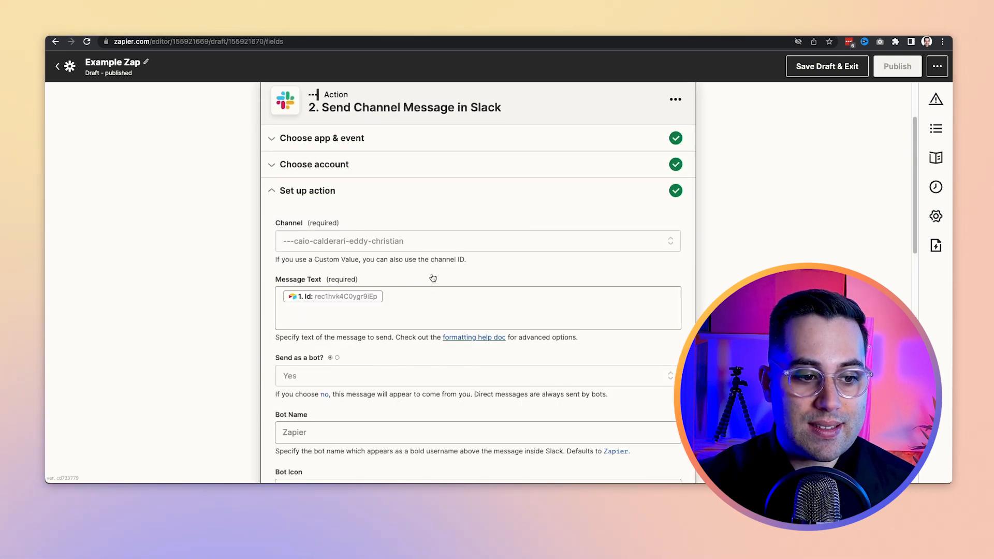
{"action": "left_click", "coordinate": [456, 277]}
{"action": "type", "text": "hfuishdfuisdhfisdufsd"}
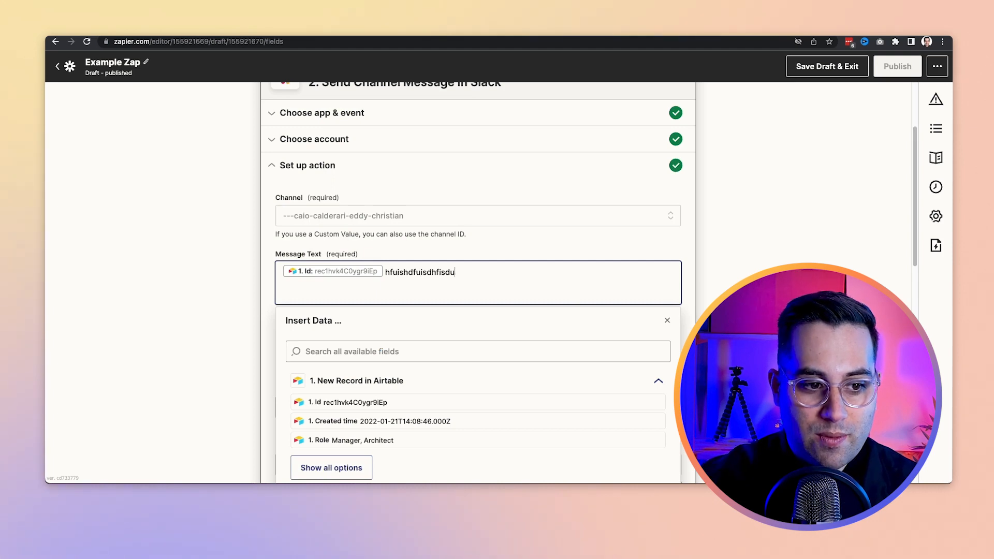
{"action": "left_click", "coordinate": [245, 309]}
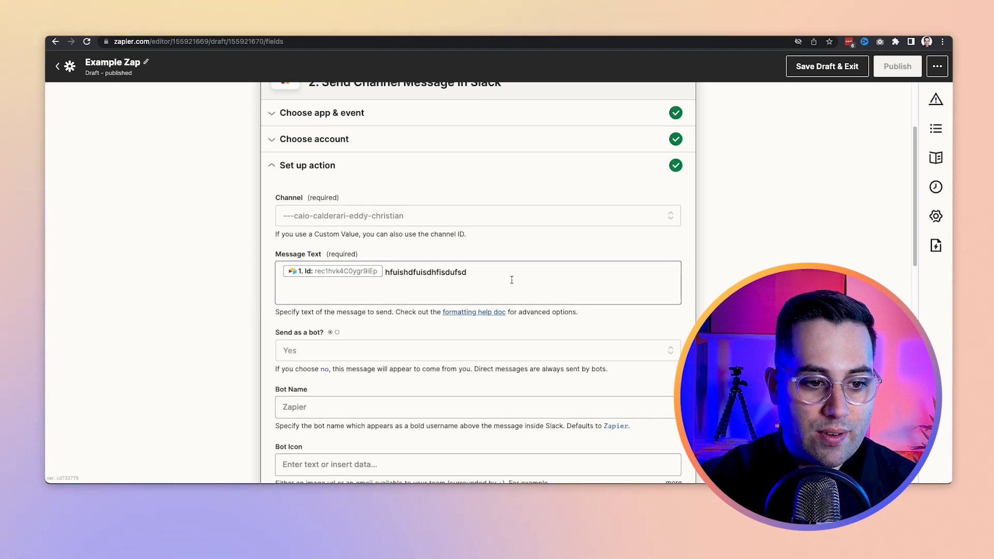
Step: Save the edited Zap as a draft, exit editing and check the Slack action's details in the published version
{"action": "scroll", "coordinate": [487, 253], "scroll_direction": "down", "scroll_amount": 6}
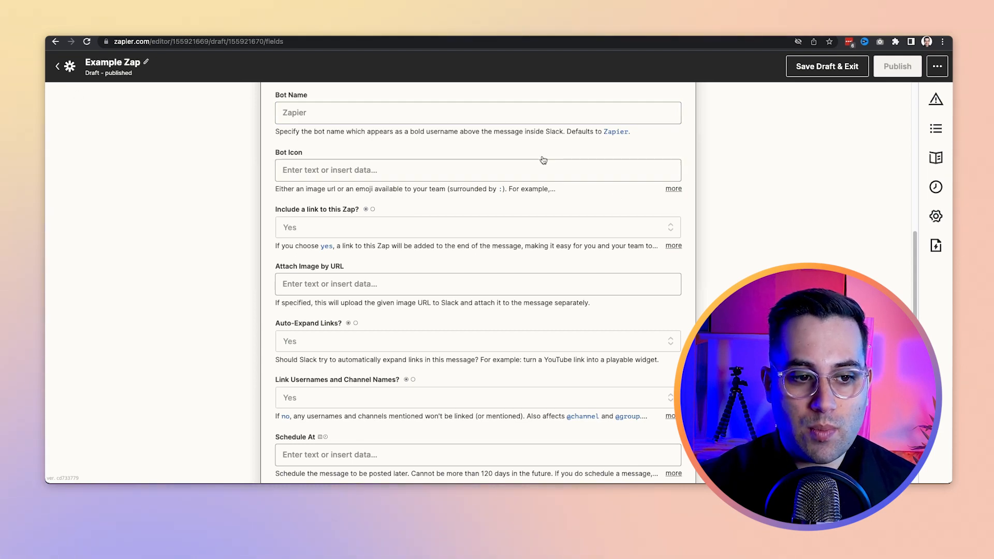
{"action": "scroll", "coordinate": [541, 197], "scroll_direction": "down", "scroll_amount": 4}
{"action": "scroll", "coordinate": [535, 230], "scroll_direction": "down", "scroll_amount": 3}
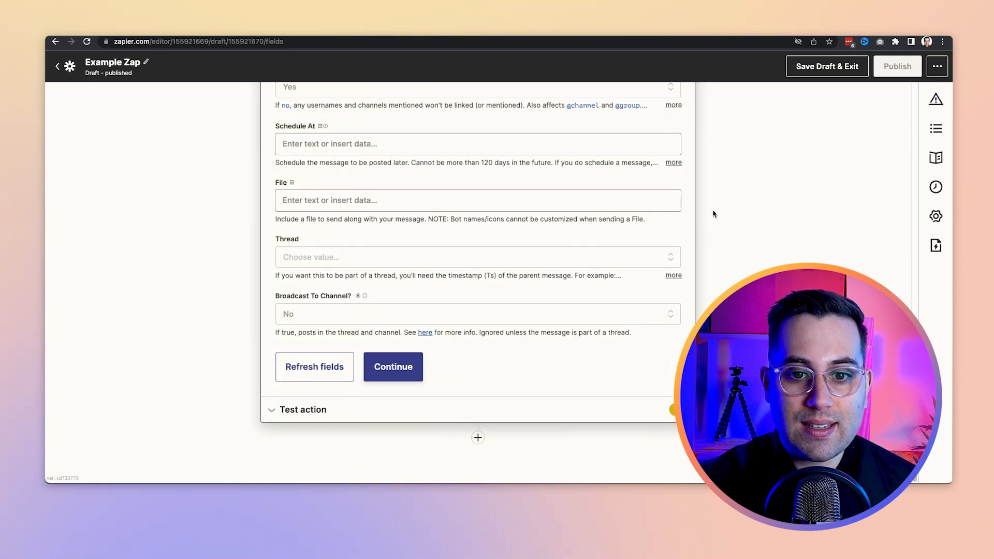
{"action": "left_click", "coordinate": [827, 66]}
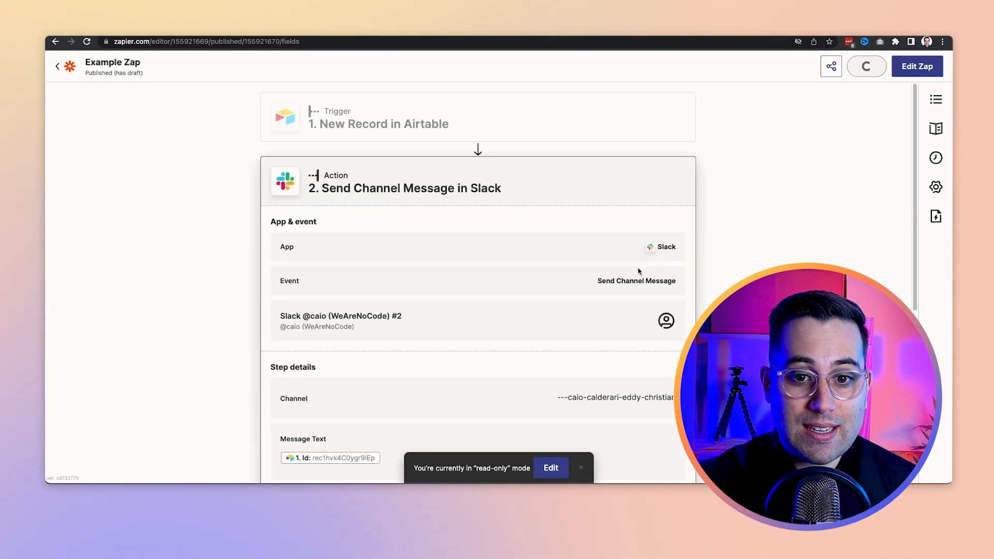
{"action": "scroll", "coordinate": [420, 325], "scroll_direction": "down", "scroll_amount": 3}
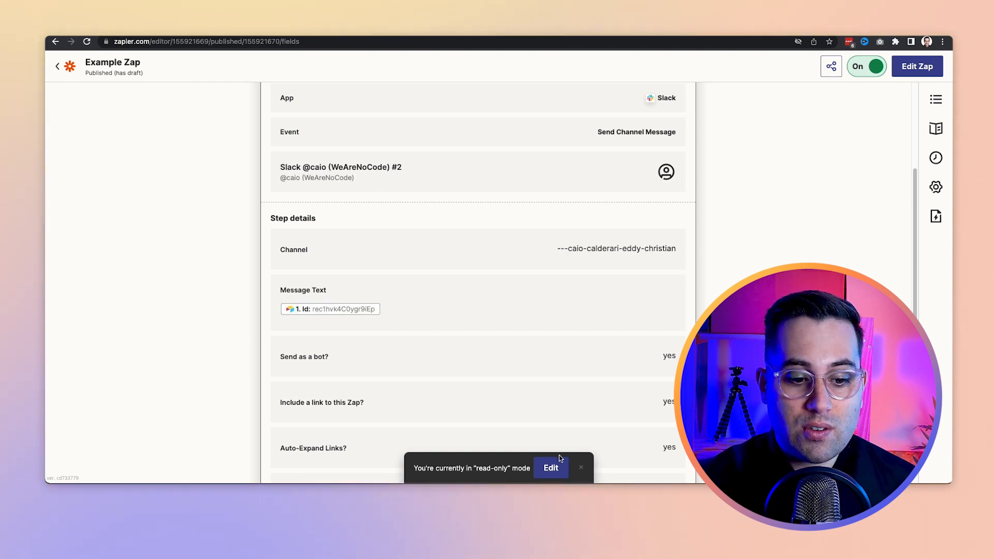
Step: Reopen the unpublished draft of the Zap and test its Send Channel Message action in Slack
{"action": "left_click", "coordinate": [551, 468]}
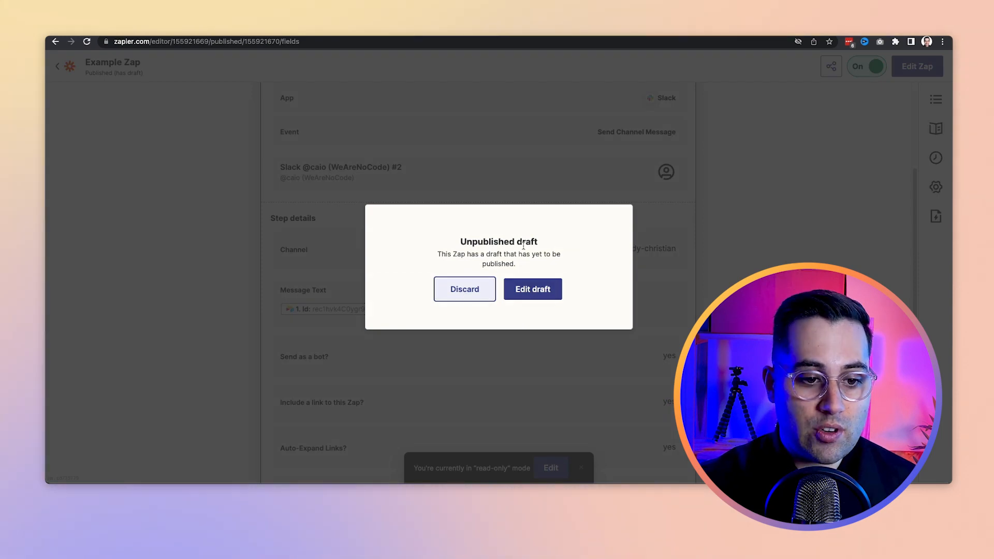
{"action": "left_click", "coordinate": [531, 290]}
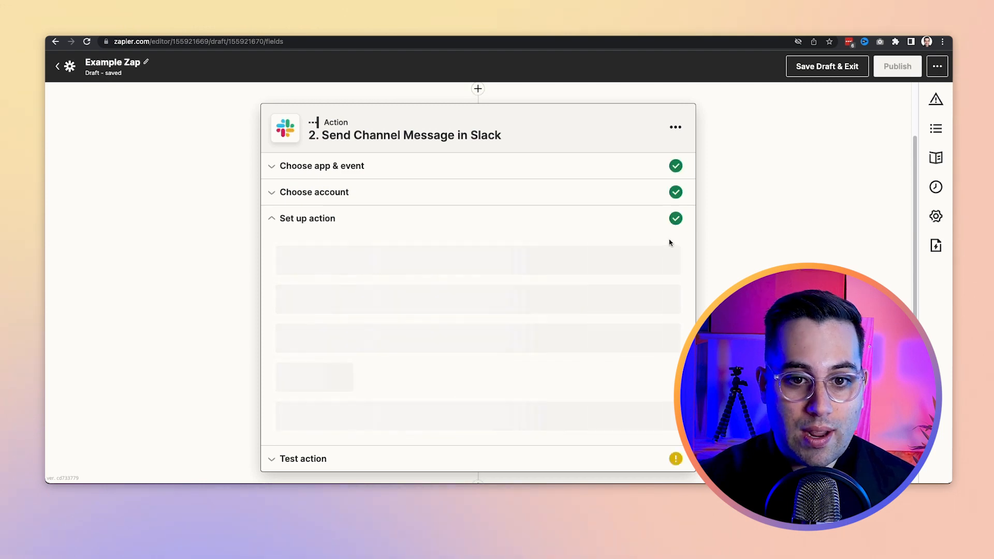
{"action": "scroll", "coordinate": [554, 315], "scroll_direction": "down", "scroll_amount": 10}
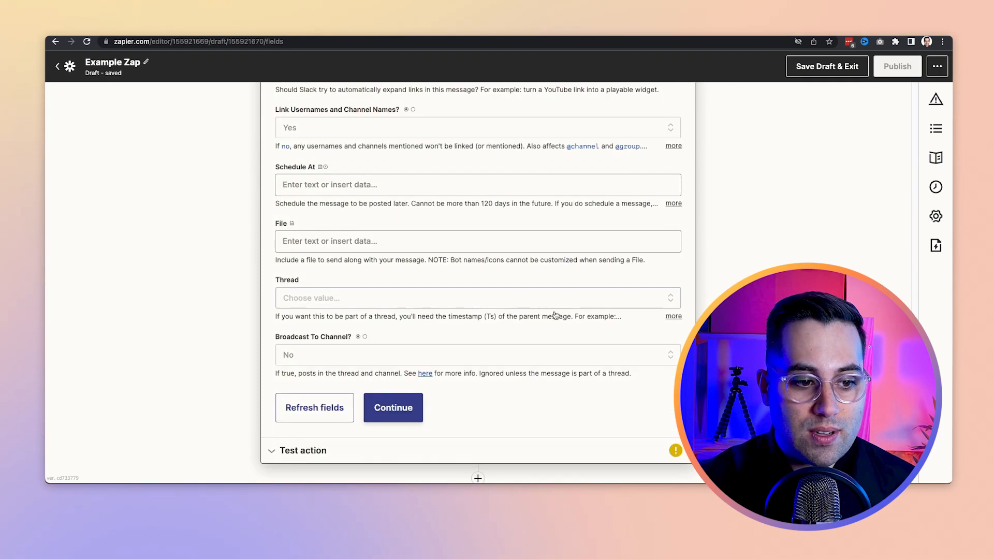
{"action": "left_click", "coordinate": [399, 416]}
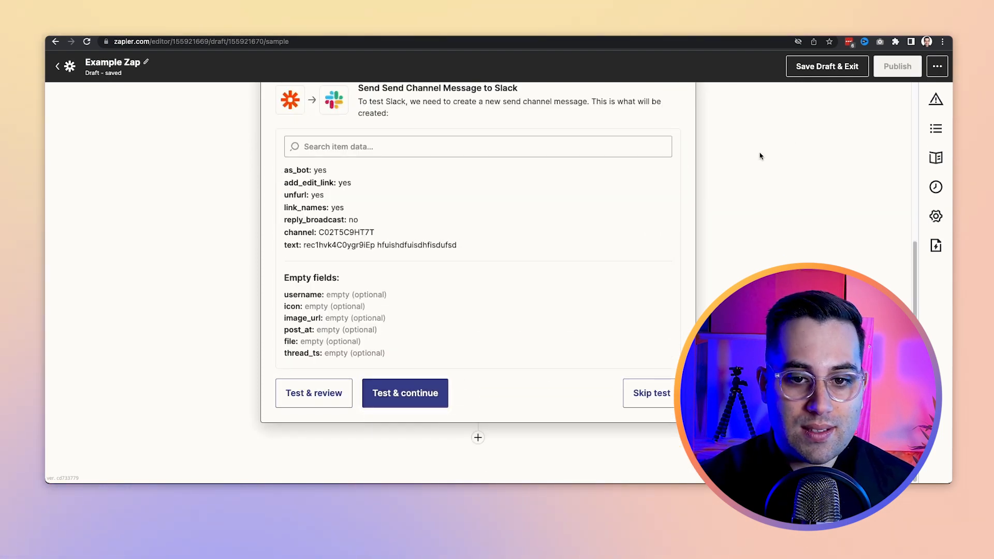
{"action": "left_click", "coordinate": [405, 393]}
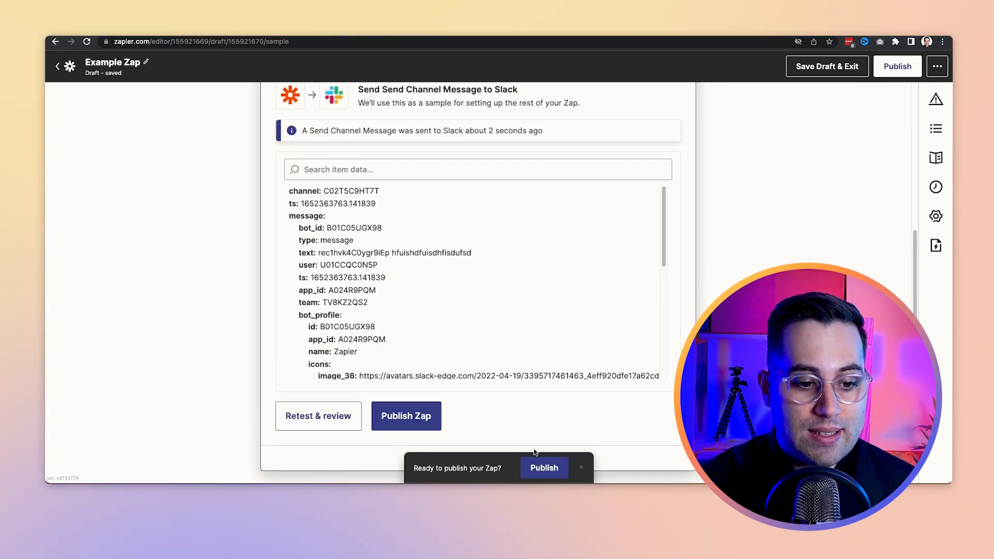
Step: Publish the draft to replace the existing Zap, check the Slack action's details and exit to the Zap's folder
{"action": "left_click", "coordinate": [552, 467]}
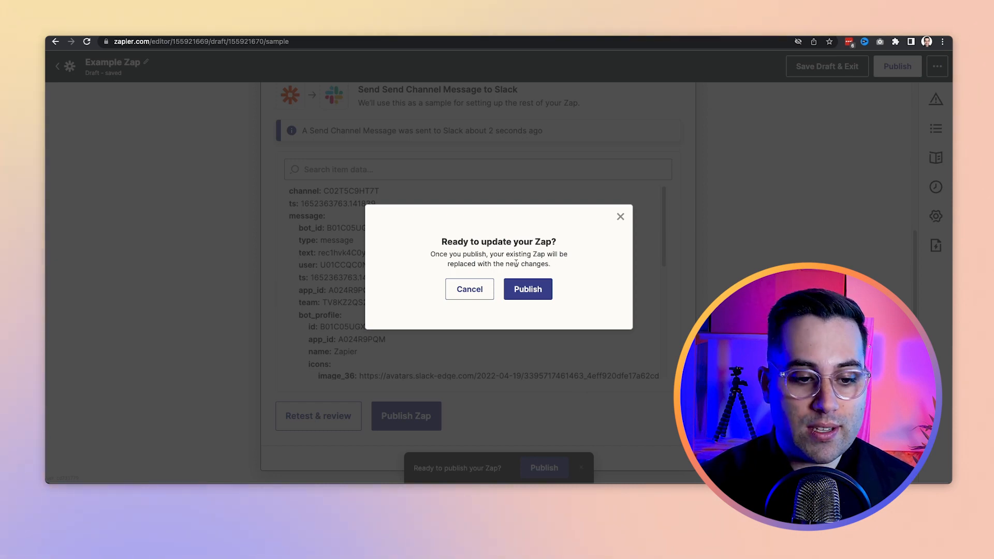
{"action": "left_click", "coordinate": [525, 291]}
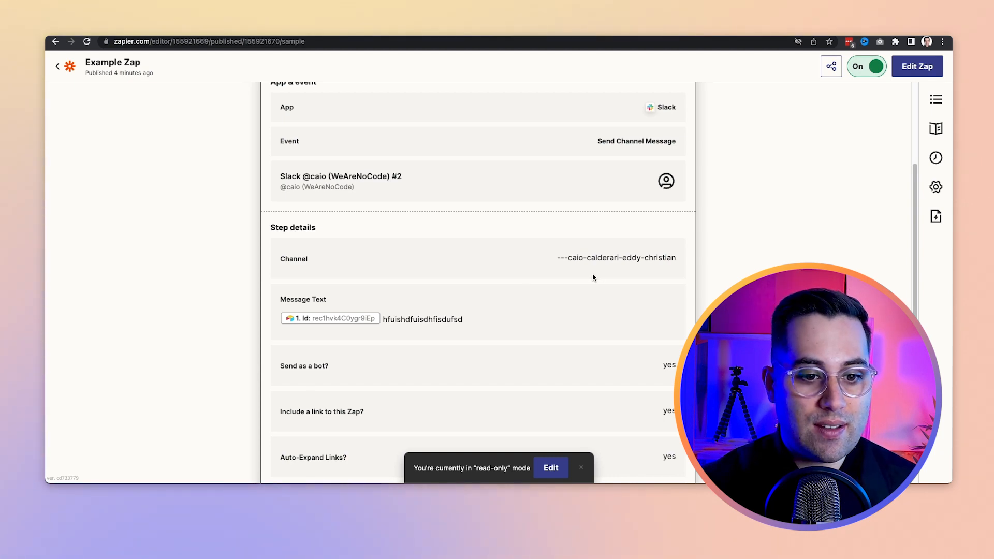
{"action": "scroll", "coordinate": [313, 222], "scroll_direction": "down", "scroll_amount": 3}
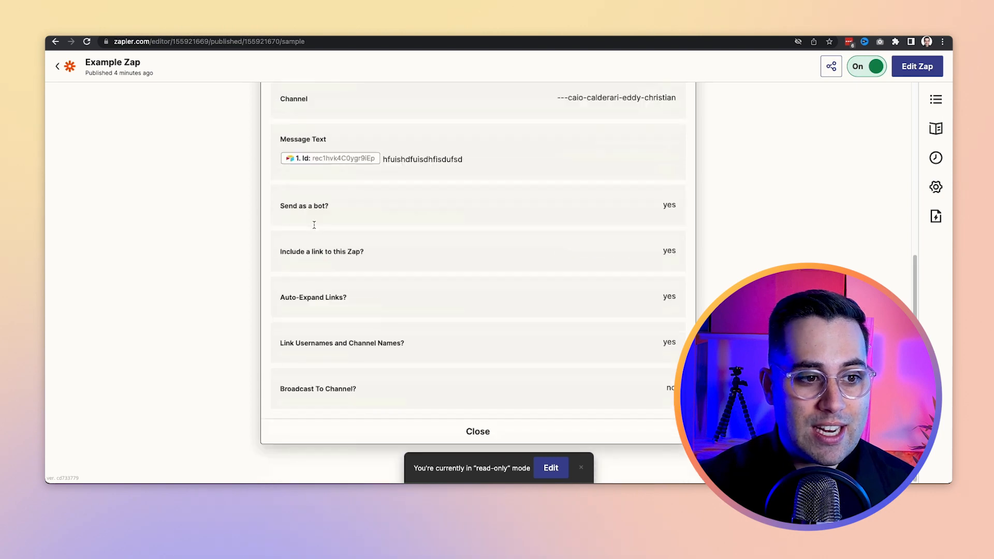
{"action": "scroll", "coordinate": [314, 223], "scroll_direction": "up", "scroll_amount": 6}
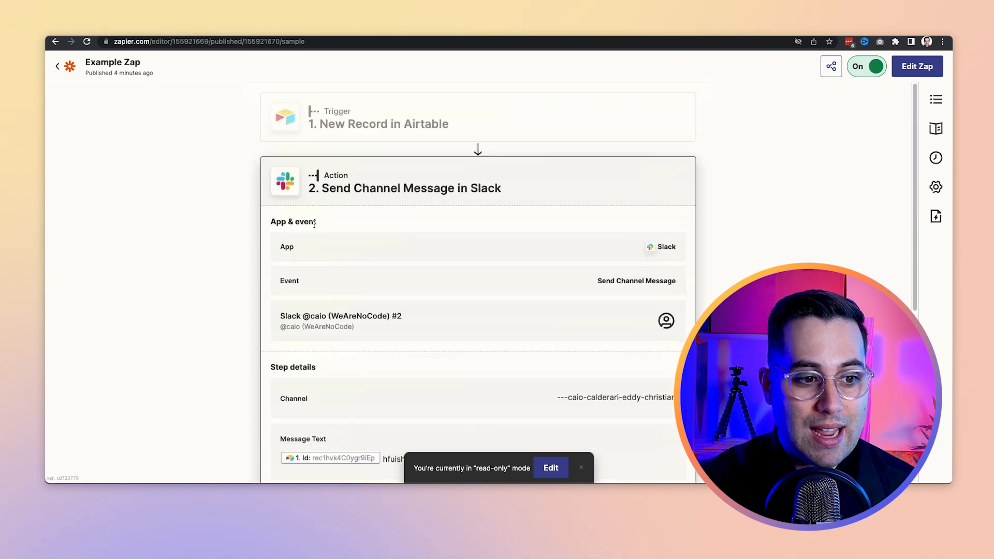
{"action": "left_click", "coordinate": [59, 69]}
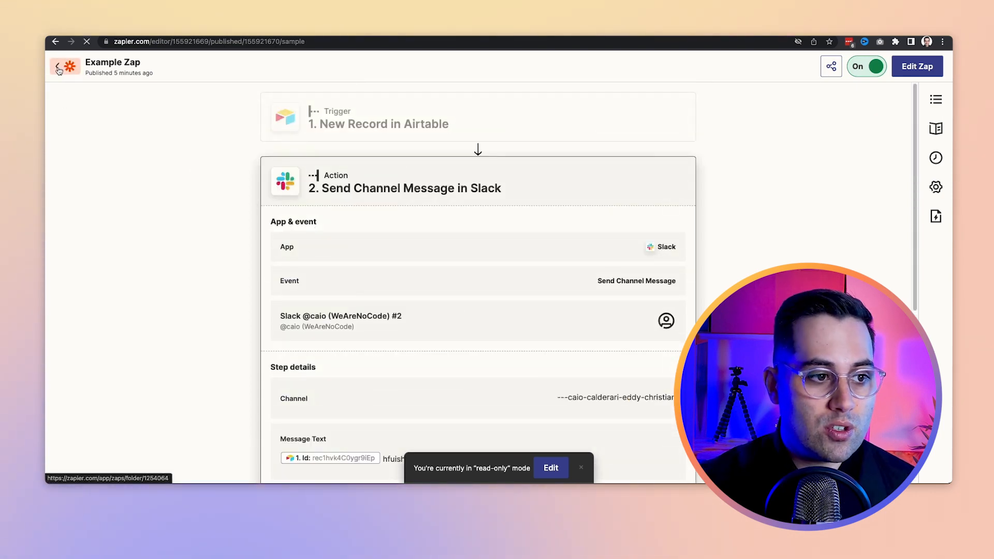